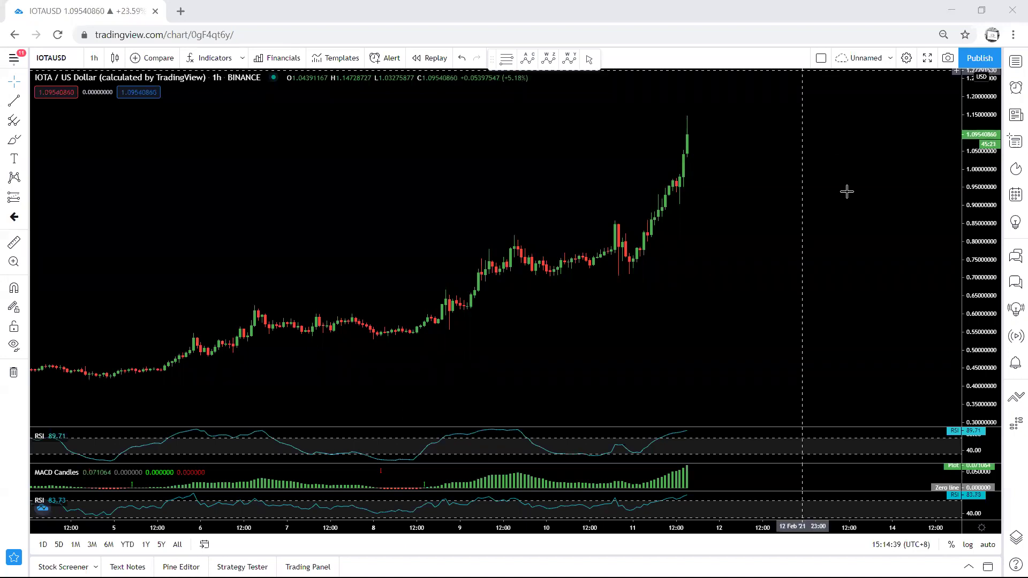
# Stretch the price scale, pan the chart, and underline the consolidation lows near 0.70.
pyautogui.moveTo(969, 257); pyautogui.dragTo(968, 277)
pyautogui.moveTo(798, 284); pyautogui.dragTo(839, 312)
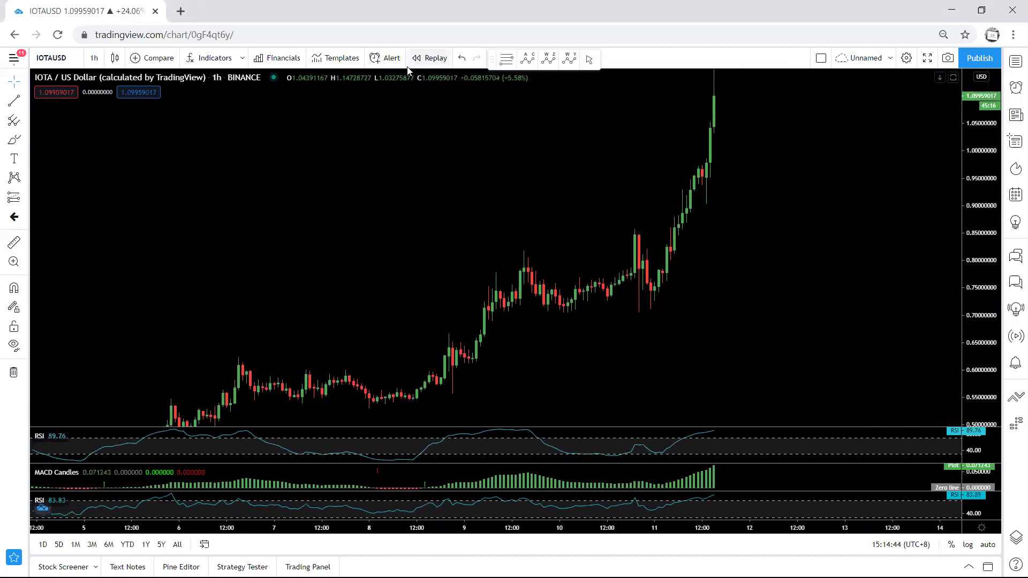
pyautogui.moveTo(615, 274); pyautogui.dragTo(629, 263)
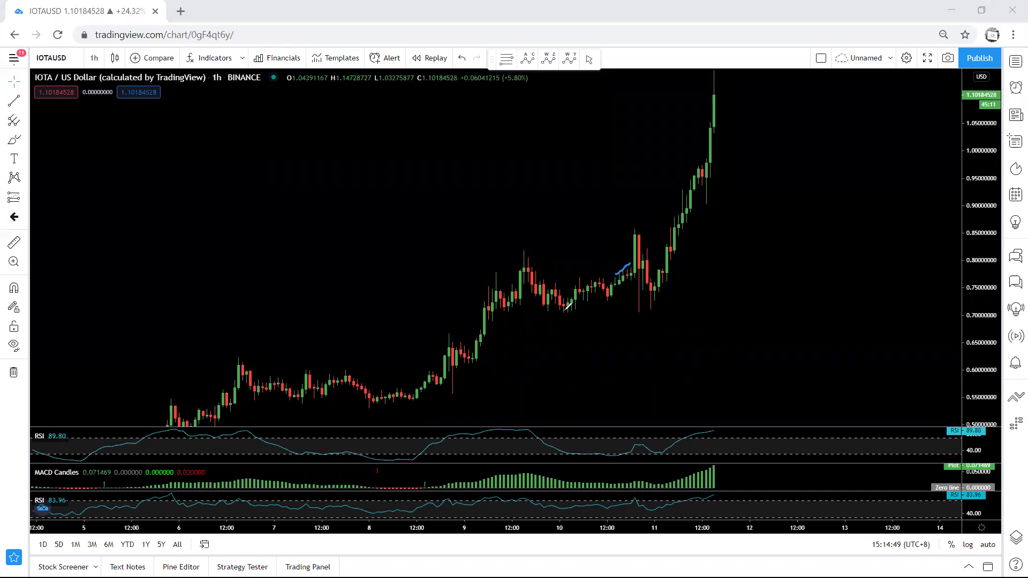
pyautogui.moveTo(539, 310); pyautogui.dragTo(580, 312)
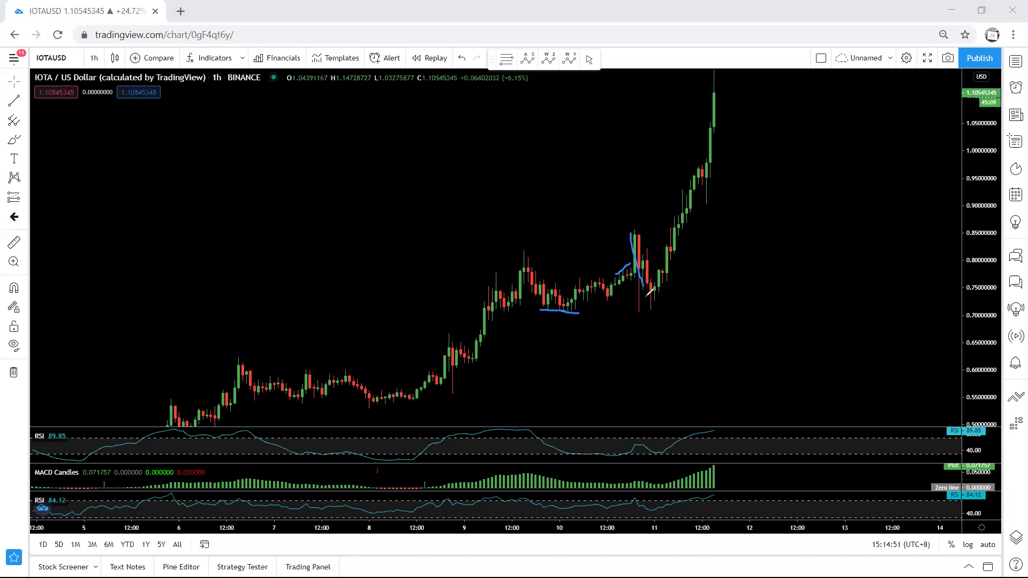
# Circle the rally and mark the 0.85 high, erase those sketches, and open symbol search.
pyautogui.moveTo(688, 260); pyautogui.dragTo(682, 191)
pyautogui.moveTo(644, 308); pyautogui.dragTo(644, 247)
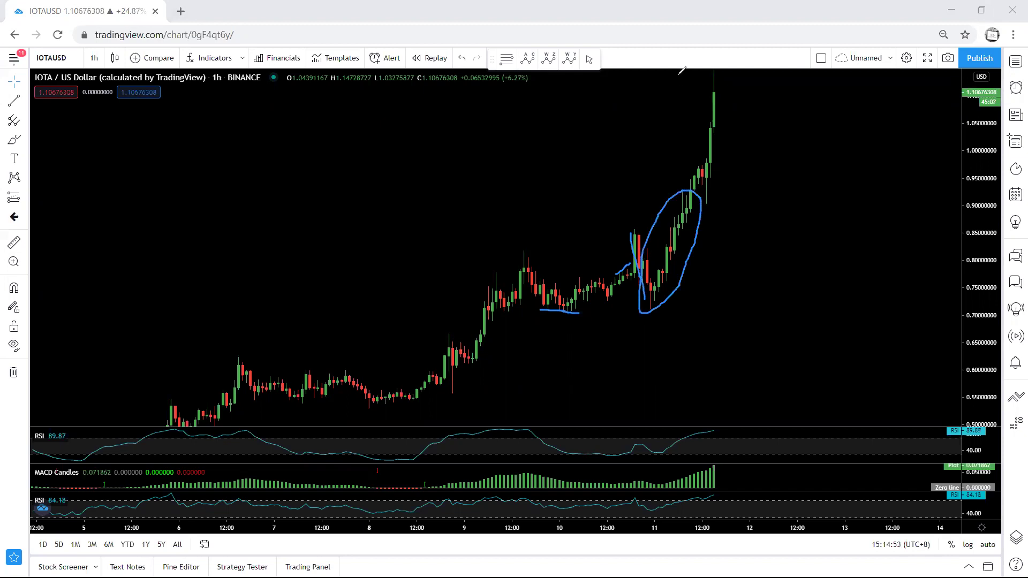
pyautogui.press('Escape')
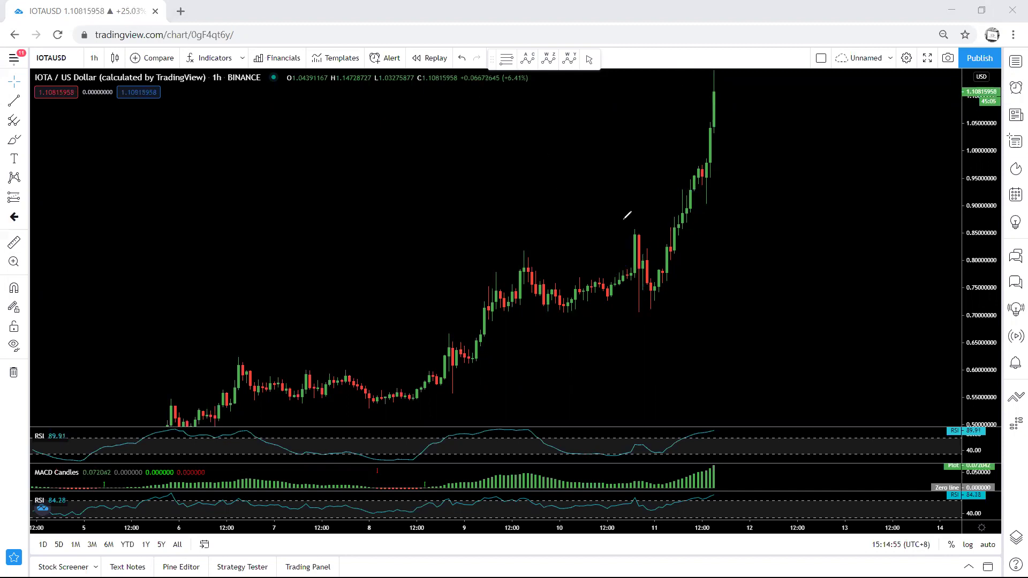
pyautogui.moveTo(658, 229); pyautogui.dragTo(656, 230)
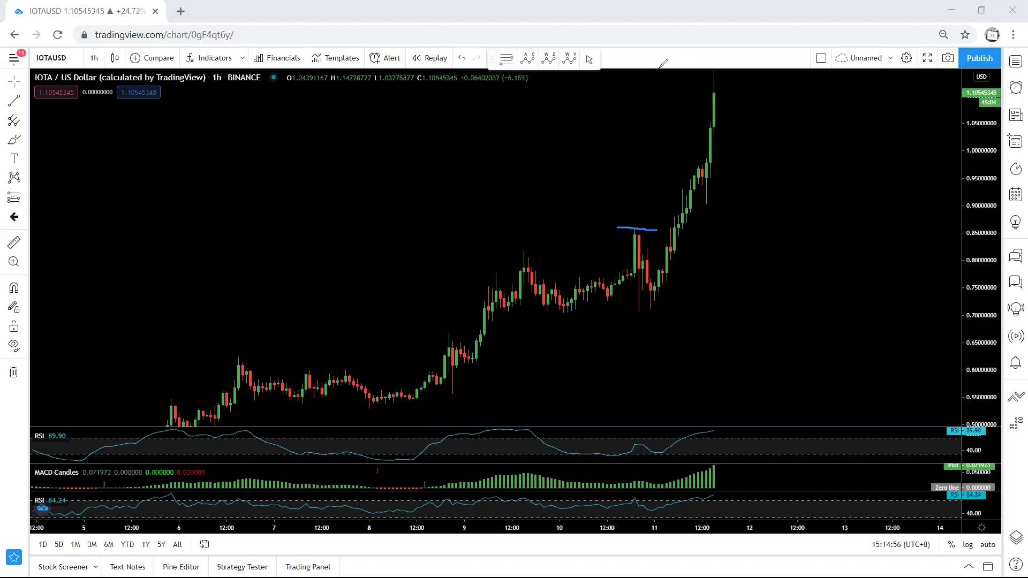
pyautogui.press('Escape')
pyautogui.click(51, 57)
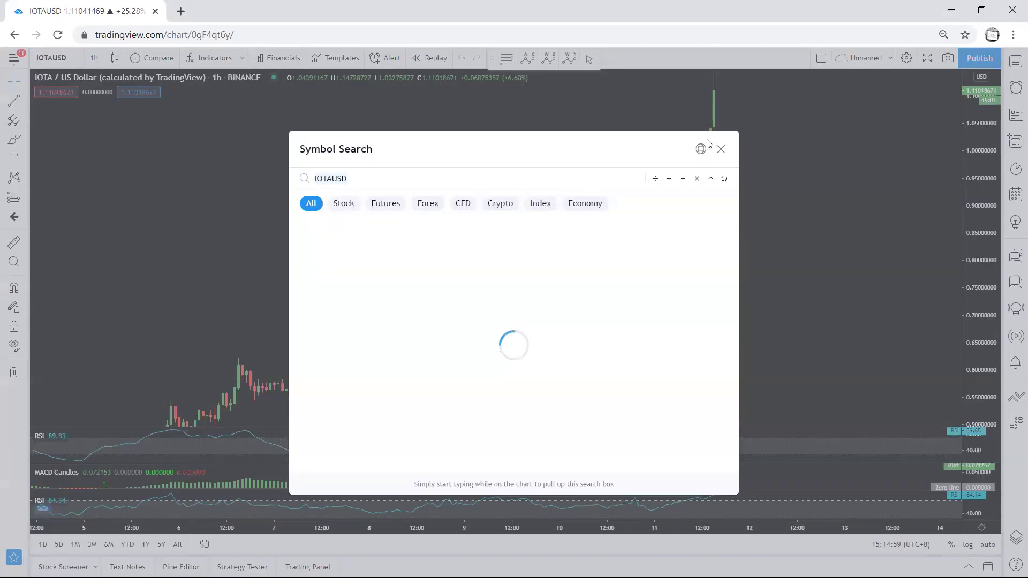
# Close symbol search and switch the chart to 15-minute candles.
pyautogui.click(720, 150)
pyautogui.click(94, 58)
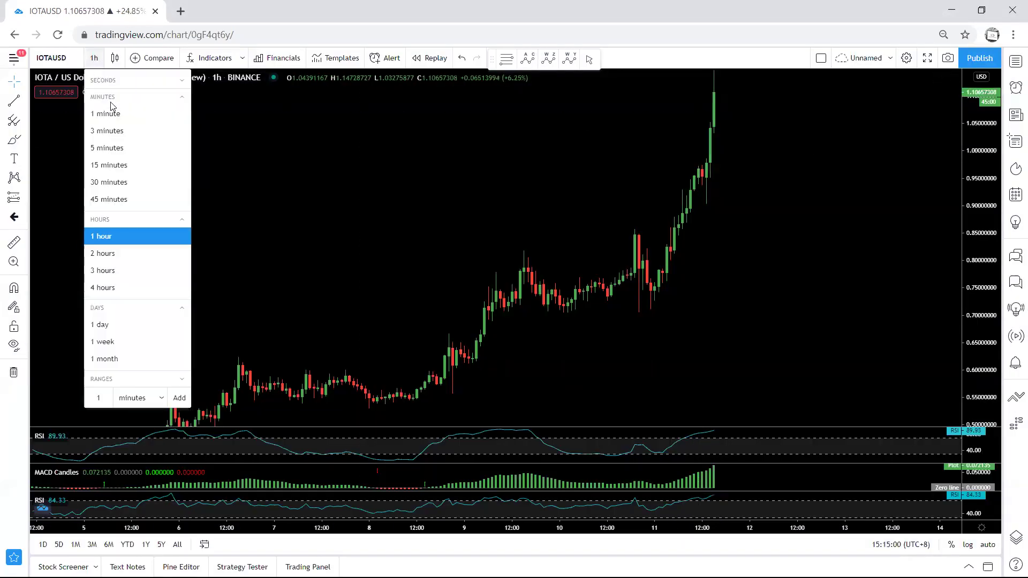
pyautogui.click(123, 166)
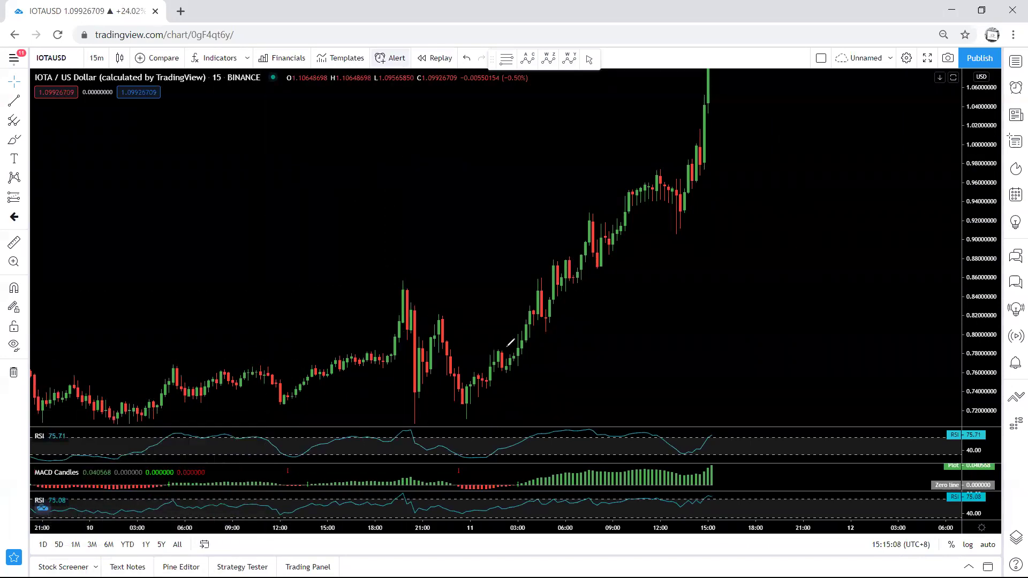
# Mark the rebound candles with short strokes, then return to 1-hour candles.
pyautogui.moveTo(498, 358); pyautogui.dragTo(510, 373)
pyautogui.moveTo(476, 380); pyautogui.dragTo(495, 383)
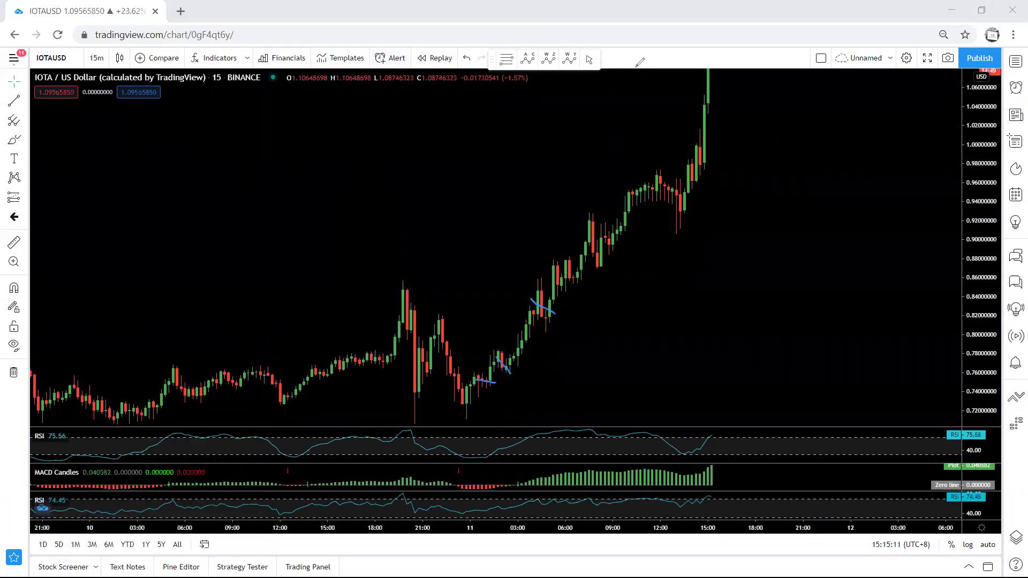
pyautogui.click(97, 58)
pyautogui.click(114, 236)
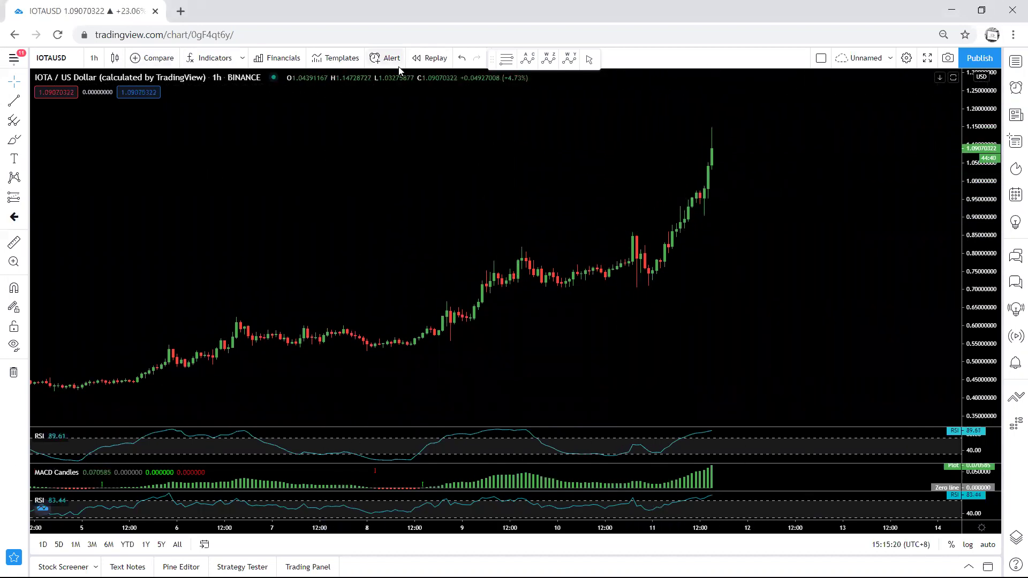
# Circle the consolidation and the latest candles near 1.00, erase them, and switch to 15-minute candles.
pyautogui.moveTo(492, 244)
pyautogui.mouseDown()
pyautogui.moveTo(589, 216)
pyautogui.moveTo(578, 307)
pyautogui.moveTo(510, 252)
pyautogui.mouseUp()
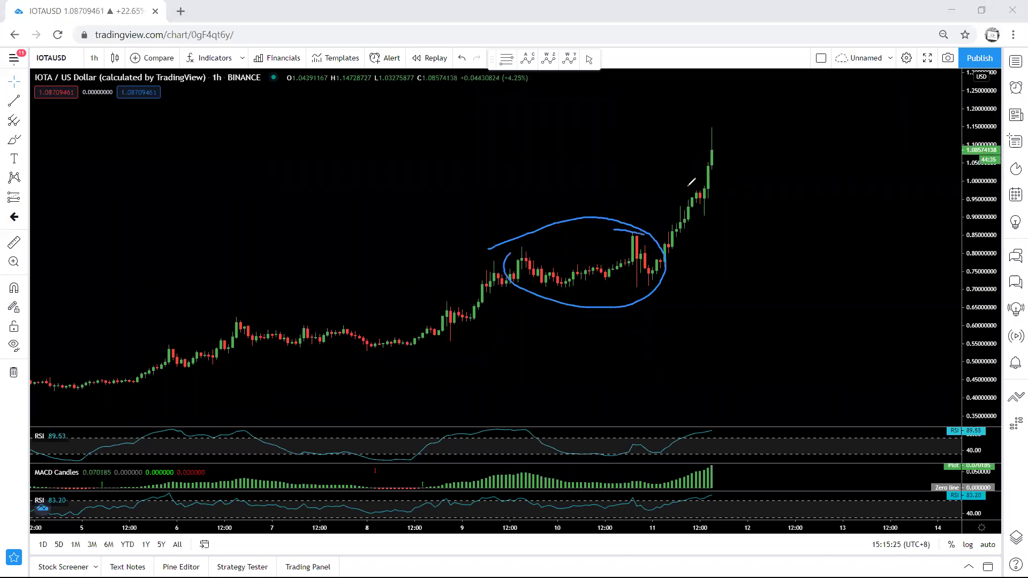
pyautogui.moveTo(707, 203); pyautogui.dragTo(692, 188)
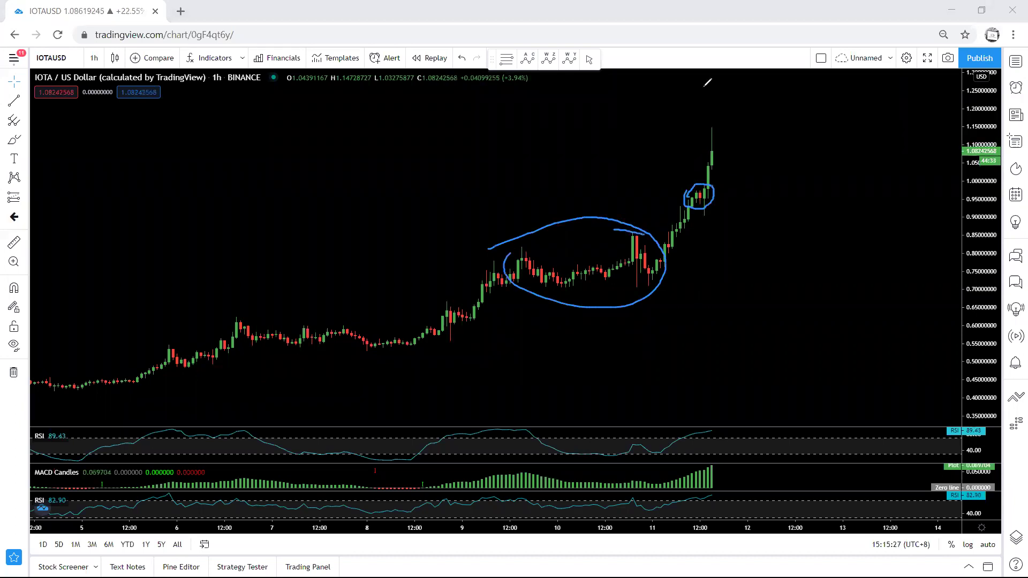
pyautogui.press('Escape')
pyautogui.click(94, 58)
pyautogui.click(107, 162)
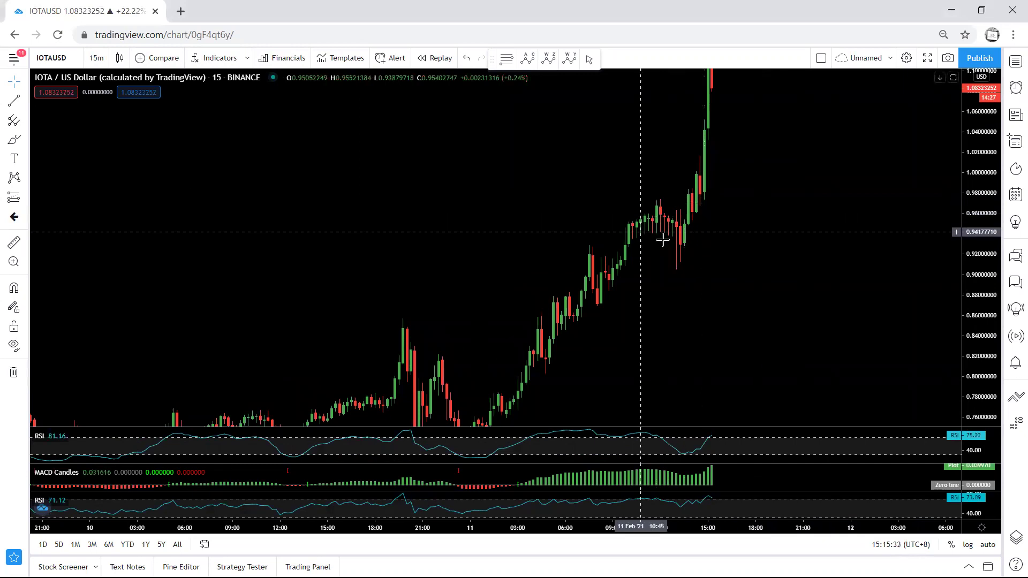
# Return to 1-hour candles, loop the recent rally candles, then undo the loop.
pyautogui.click(97, 57)
pyautogui.click(106, 236)
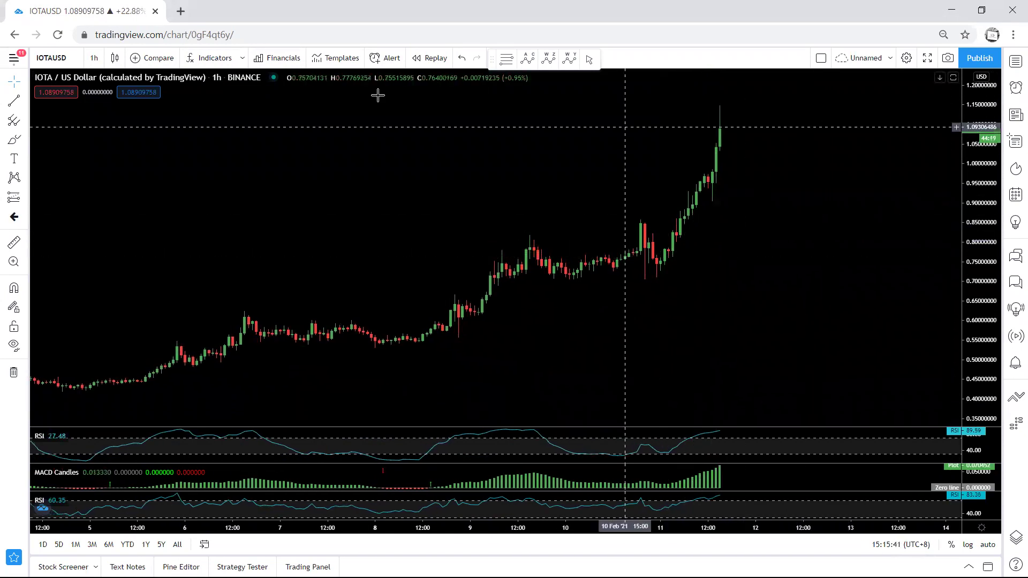
pyautogui.moveTo(643, 275)
pyautogui.mouseDown()
pyautogui.moveTo(728, 115)
pyautogui.moveTo(653, 238)
pyautogui.moveTo(649, 285)
pyautogui.mouseUp()
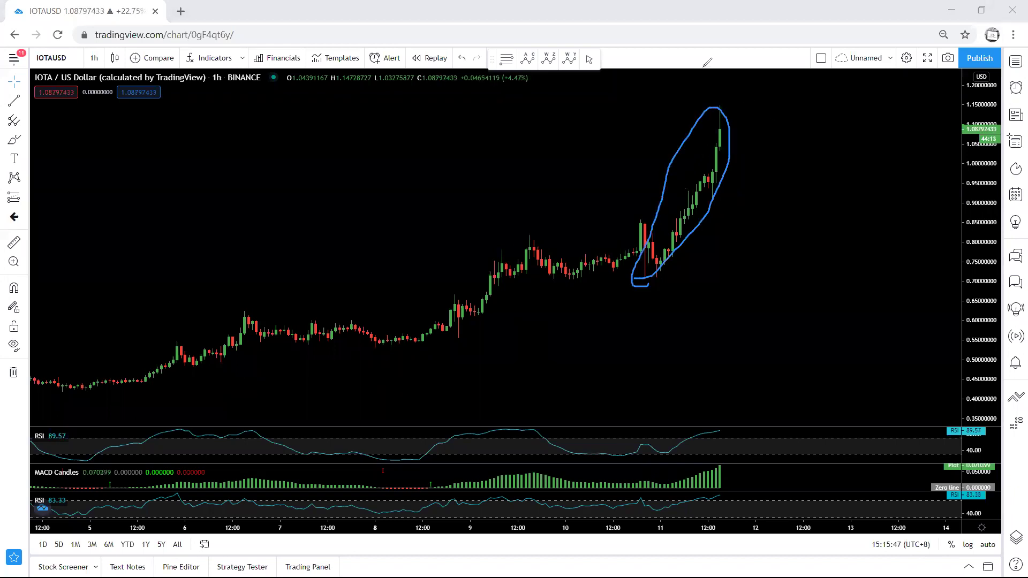
pyautogui.hotkey('ctrl', 'z')
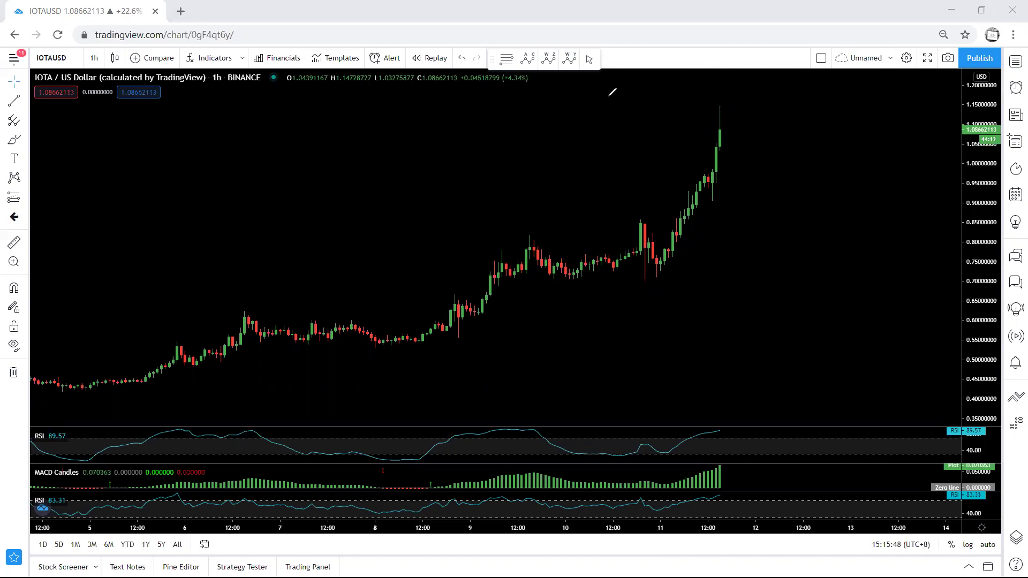
# Trace the run-up, peak and expected decline, clear all strokes, and open the interval list.
pyautogui.moveTo(439, 336)
pyautogui.mouseDown()
pyautogui.moveTo(458, 333)
pyautogui.moveTo(536, 229)
pyautogui.moveTo(633, 272)
pyautogui.mouseUp()
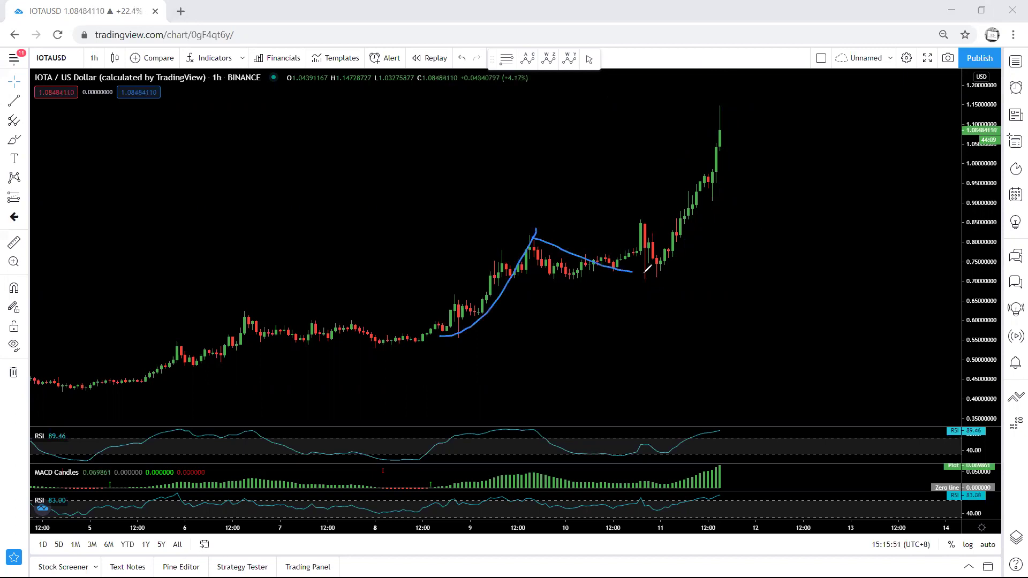
pyautogui.moveTo(711, 111); pyautogui.dragTo(707, 110)
pyautogui.moveTo(715, 115); pyautogui.dragTo(734, 131)
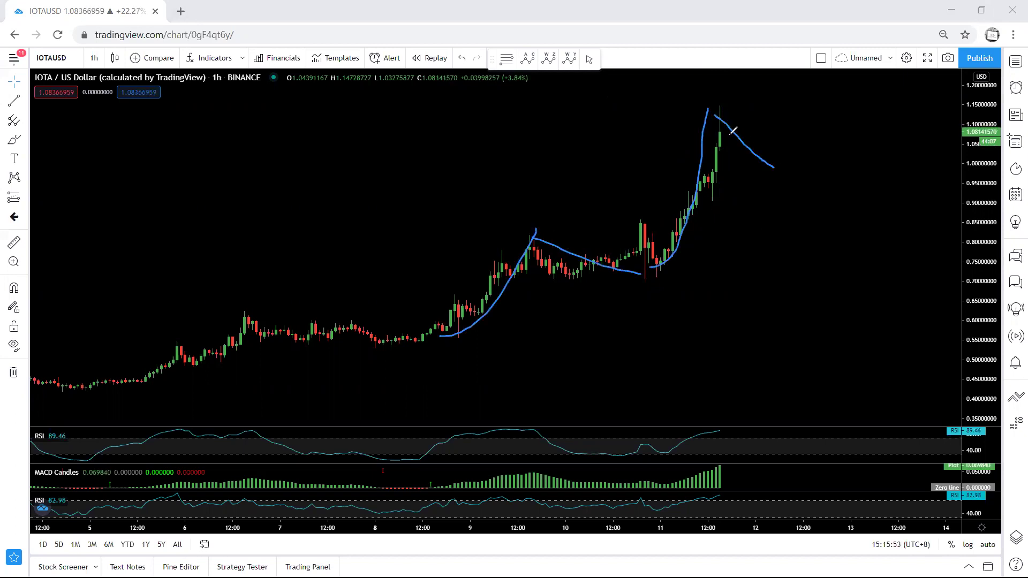
pyautogui.hotkey('ctrl', 'alt', 'h')
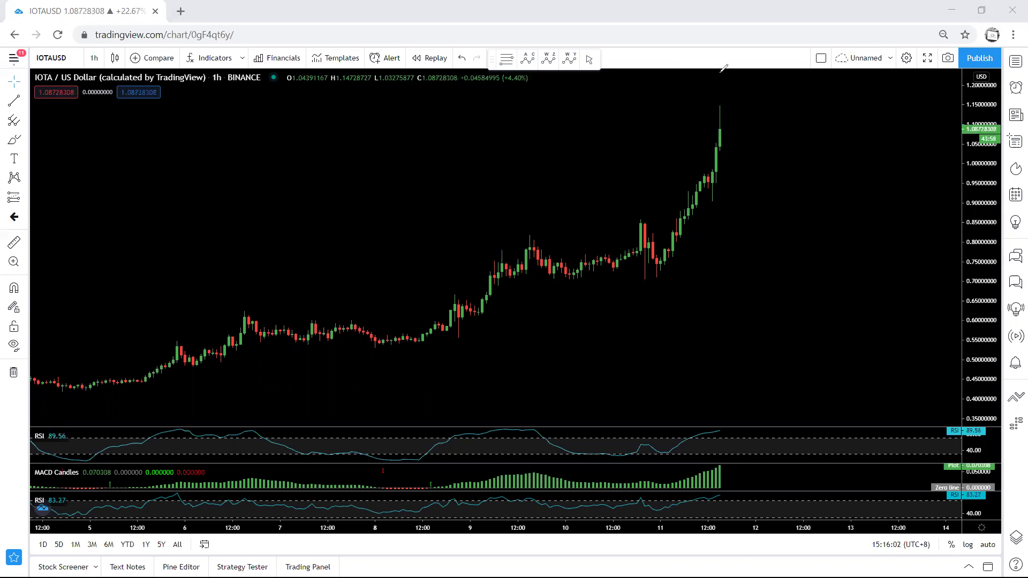
pyautogui.click(93, 58)
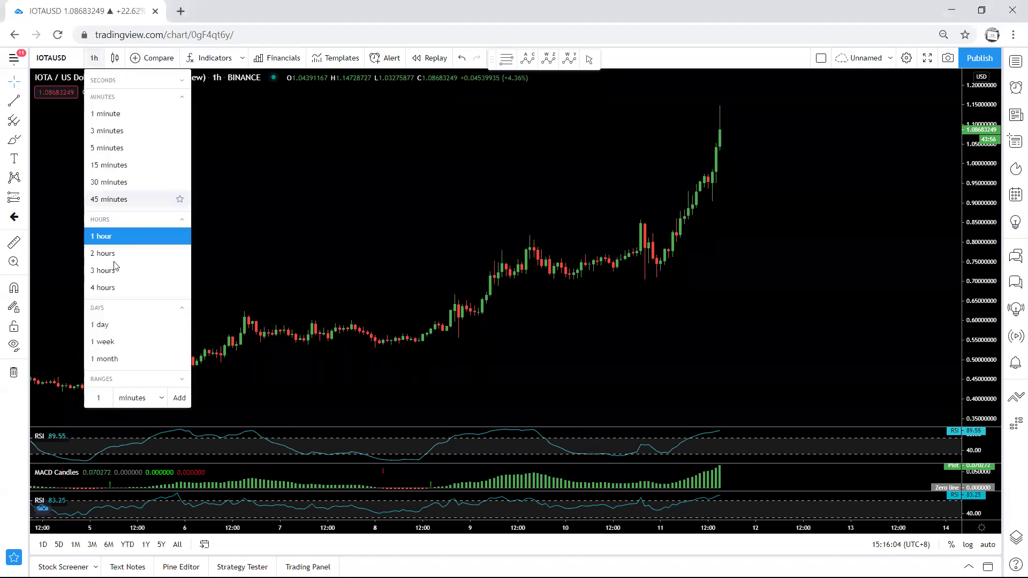
# Switch to weekly candles, then pan and stretch the price scale to frame 2017–2021.
pyautogui.click(101, 343)
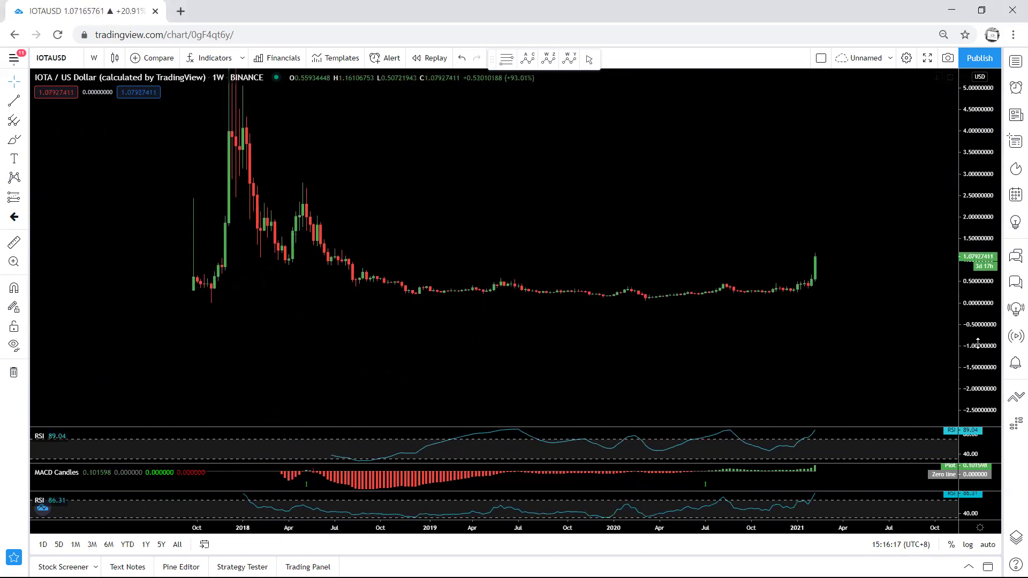
pyautogui.moveTo(583, 233); pyautogui.dragTo(560, 239)
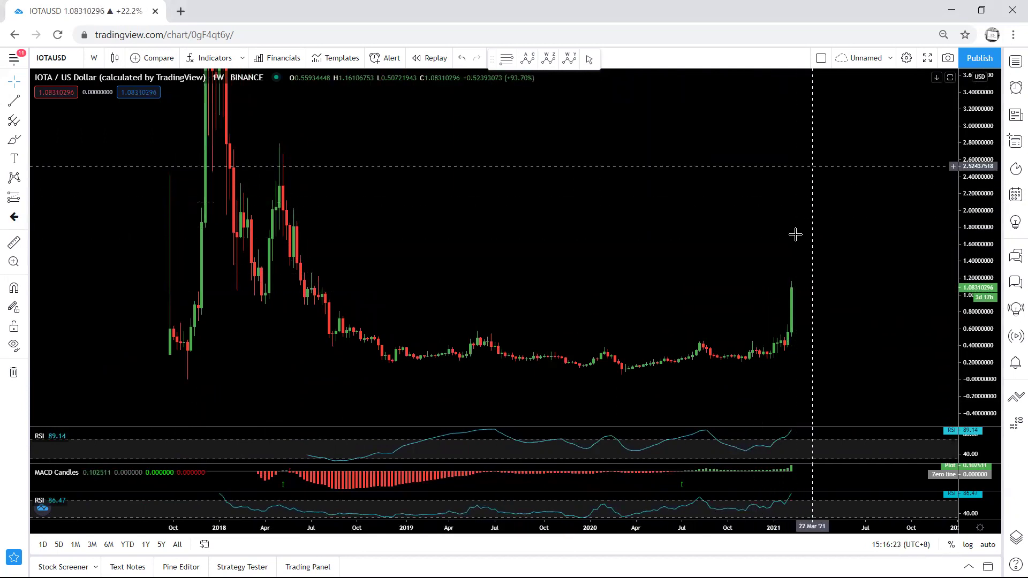
pyautogui.moveTo(974, 396); pyautogui.dragTo(956, 339)
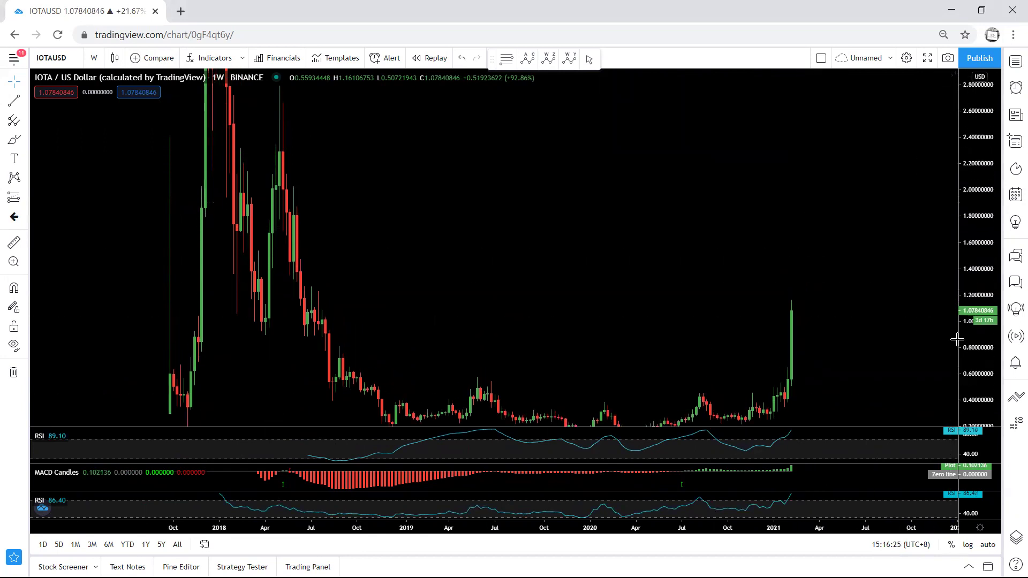
pyautogui.moveTo(676, 285); pyautogui.dragTo(647, 271)
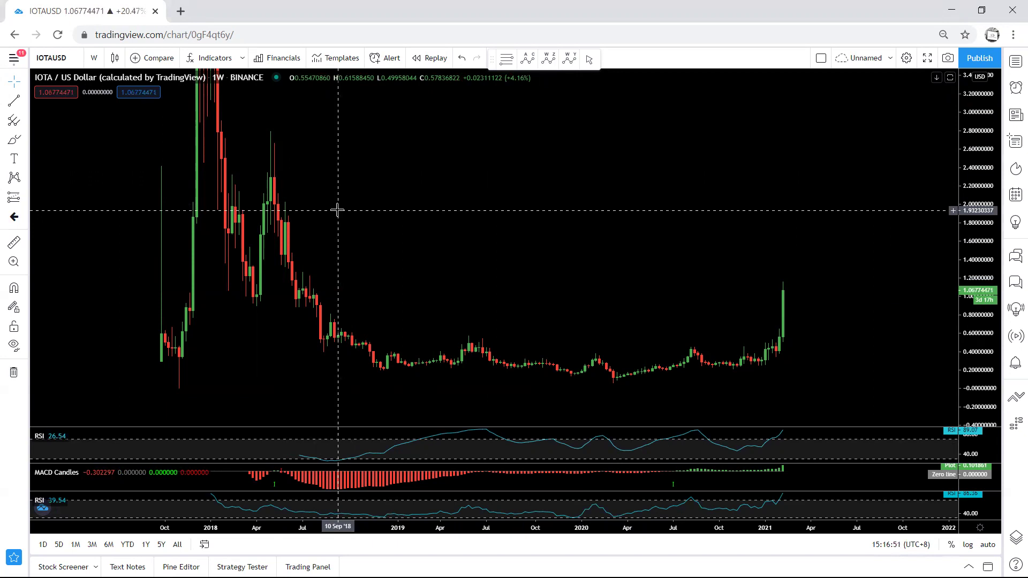
# Switch to daily candles, auto-fit the price scale, then sketch and undo a trend curve along the rally.
pyautogui.click(94, 58)
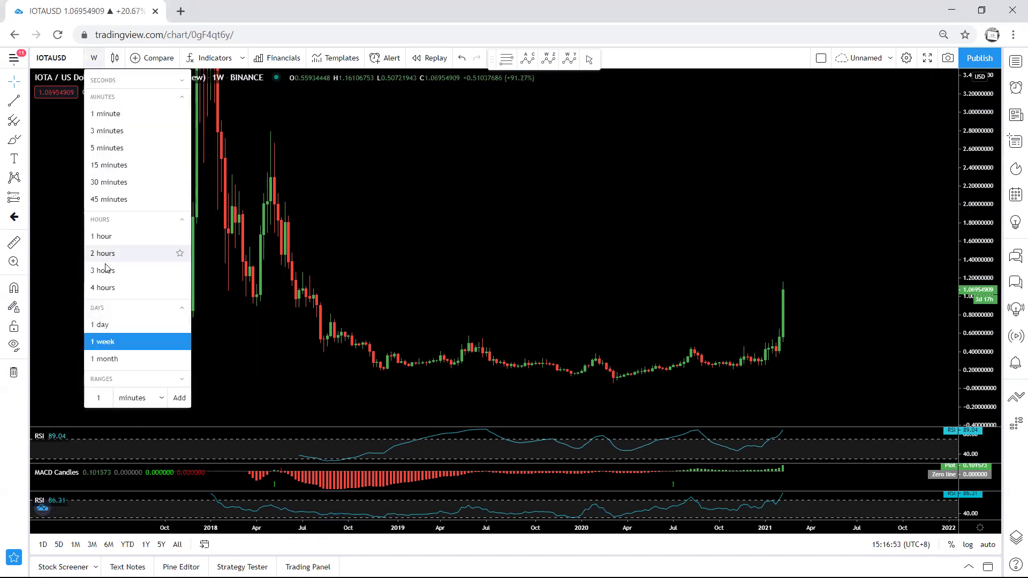
pyautogui.click(108, 324)
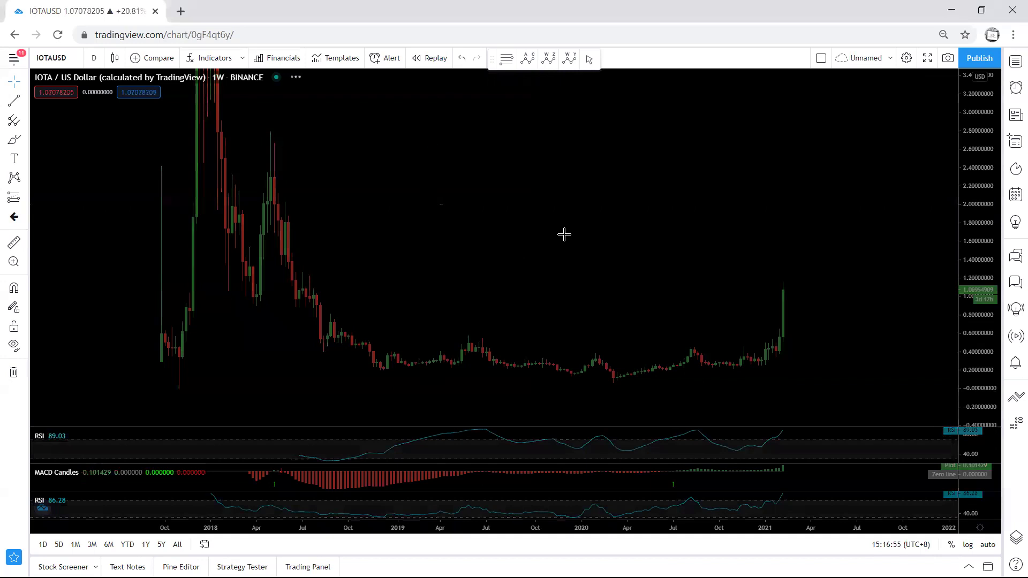
pyautogui.doubleClick(968, 353)
pyautogui.hscroll(5, 857, 305)
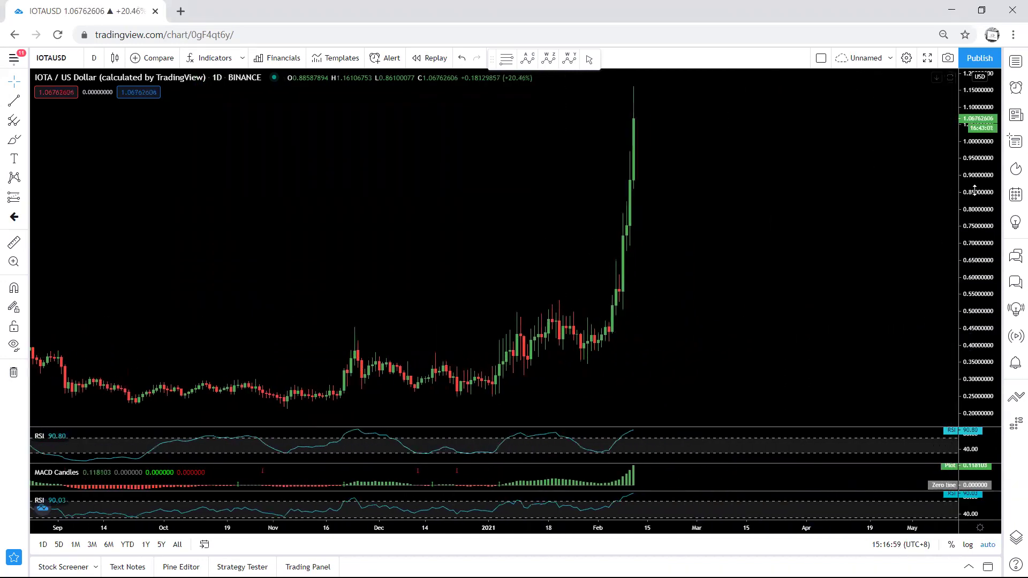
pyautogui.hscroll(1, 738, 254)
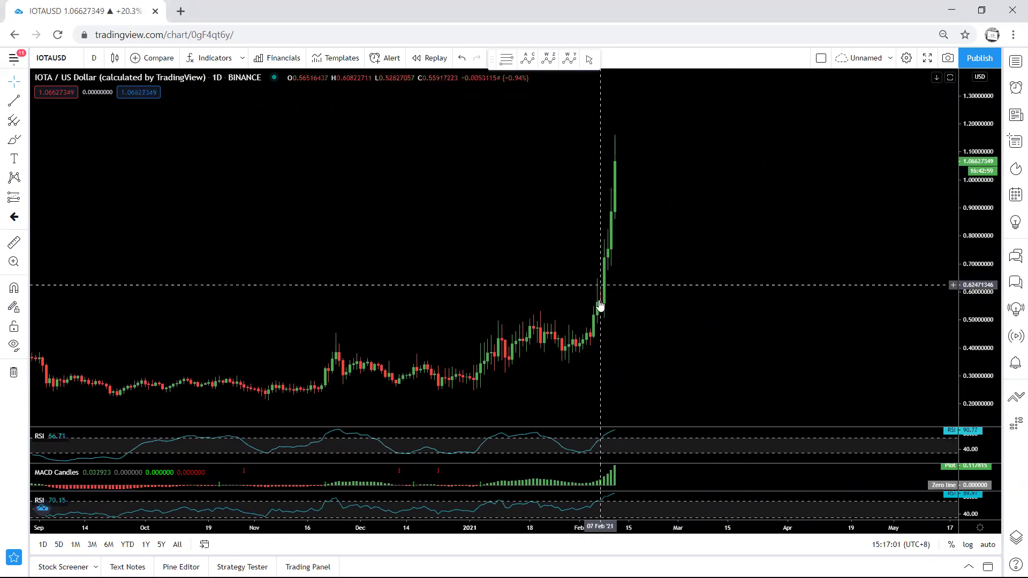
pyautogui.moveTo(562, 342)
pyautogui.mouseDown()
pyautogui.moveTo(596, 308)
pyautogui.moveTo(608, 149)
pyautogui.mouseUp()
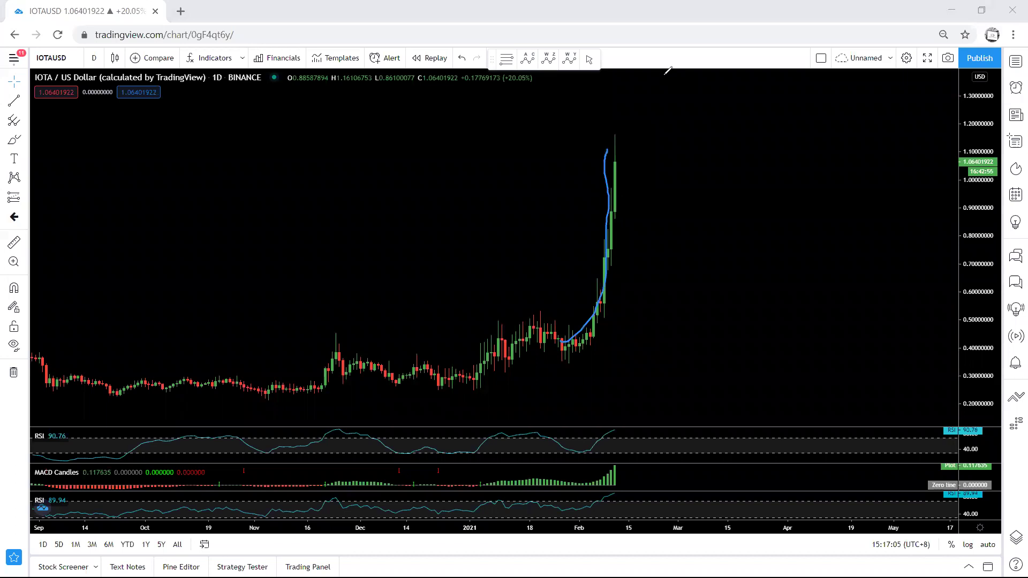
pyautogui.hotkey('ctrl', 'z')
# Switch to 4-hour candles and sketch lines up the rally to the latest peak.
pyautogui.click(94, 58)
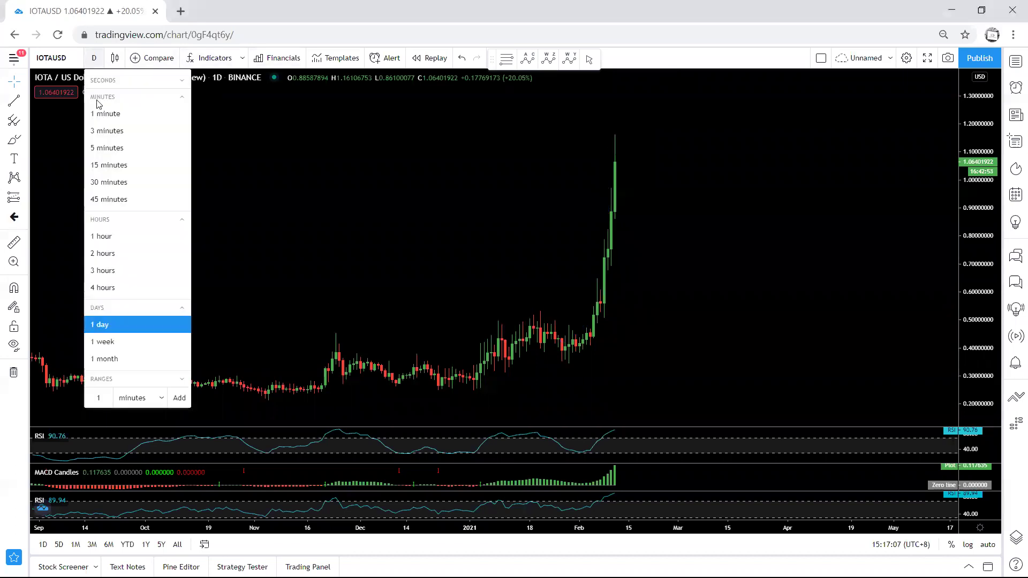
pyautogui.click(101, 287)
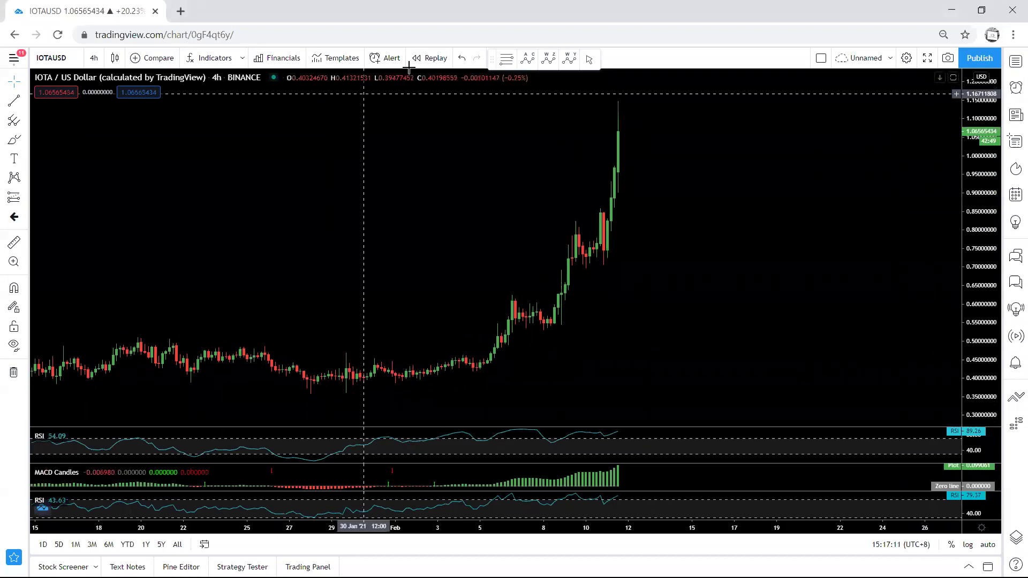
pyautogui.moveTo(471, 366); pyautogui.dragTo(503, 303)
pyautogui.moveTo(556, 279); pyautogui.dragTo(577, 220)
pyautogui.moveTo(616, 188)
pyautogui.mouseDown()
pyautogui.moveTo(624, 102)
pyautogui.moveTo(677, 126)
pyautogui.moveTo(664, 138)
pyautogui.mouseUp()
# Loop the flag at the top and circle the Feb 10 and Feb 7 candle clusters.
pyautogui.moveTo(611, 106); pyautogui.dragTo(666, 110)
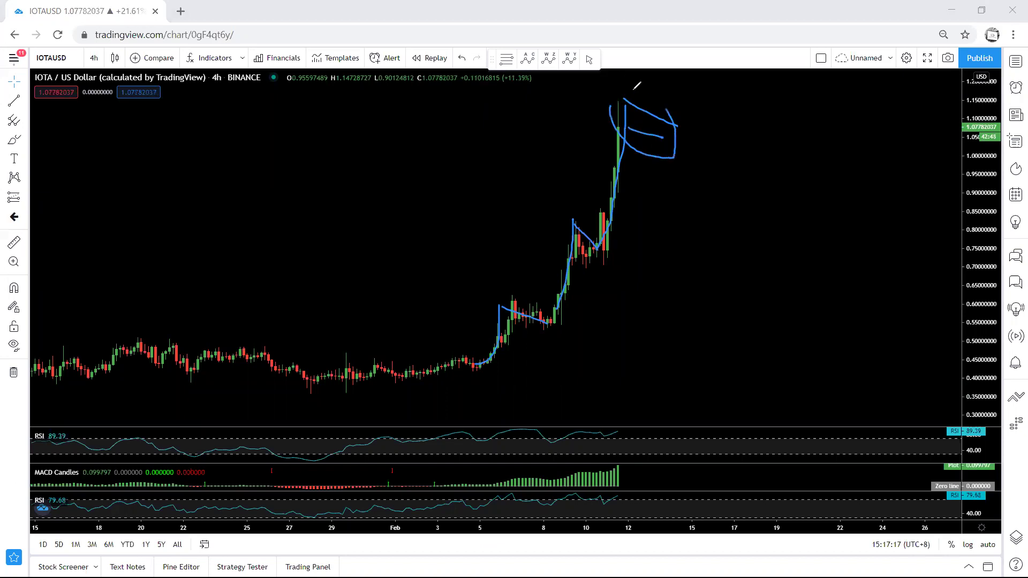
pyautogui.moveTo(564, 236)
pyautogui.mouseDown()
pyautogui.moveTo(606, 259)
pyautogui.moveTo(591, 220)
pyautogui.mouseUp()
pyautogui.moveTo(502, 299); pyautogui.dragTo(548, 311)
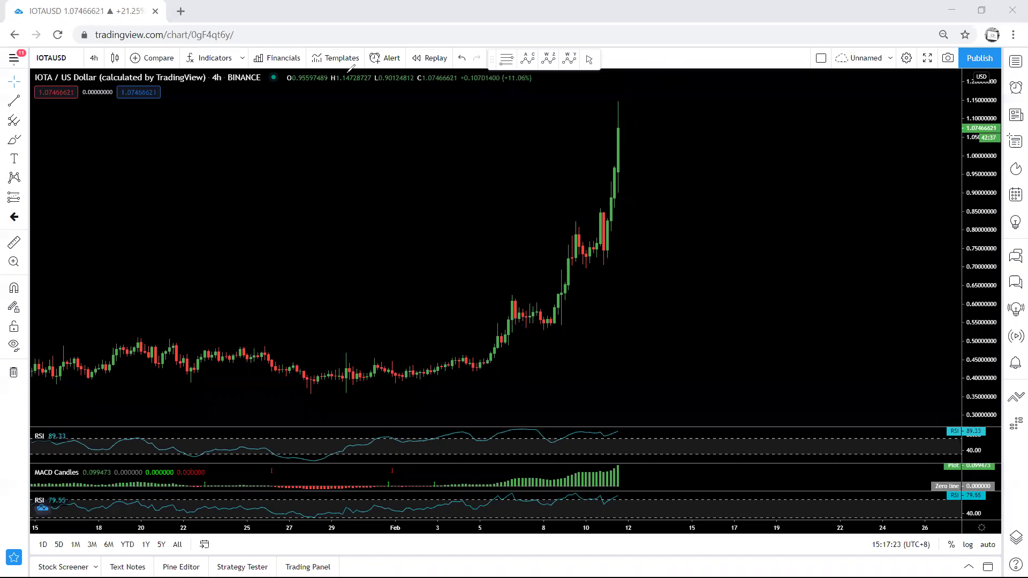
pyautogui.click(93, 57)
# Switch to 1-hour candles, sketch a curve up the hourly candles, then undo it.
pyautogui.click(99, 237)
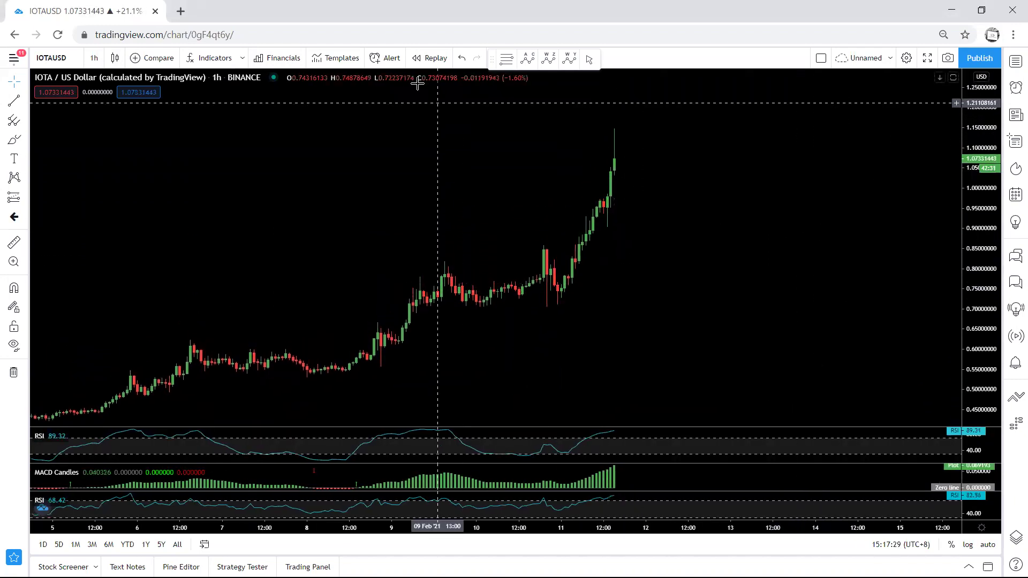
pyautogui.moveTo(593, 201)
pyautogui.mouseDown()
pyautogui.moveTo(626, 130)
pyautogui.moveTo(659, 127)
pyautogui.moveTo(631, 138)
pyautogui.moveTo(630, 127)
pyautogui.moveTo(670, 141)
pyautogui.moveTo(684, 174)
pyautogui.mouseUp()
pyautogui.click(629, 138)
pyautogui.hotkey('ctrl', 'z')
# Sketch a zigzag near the peak and circle the top hourly candles, then clear them.
pyautogui.moveTo(610, 130)
pyautogui.mouseDown()
pyautogui.moveTo(663, 152)
pyautogui.moveTo(635, 167)
pyautogui.mouseUp()
pyautogui.moveTo(595, 211)
pyautogui.mouseDown()
pyautogui.moveTo(627, 206)
pyautogui.moveTo(597, 145)
pyautogui.mouseUp()
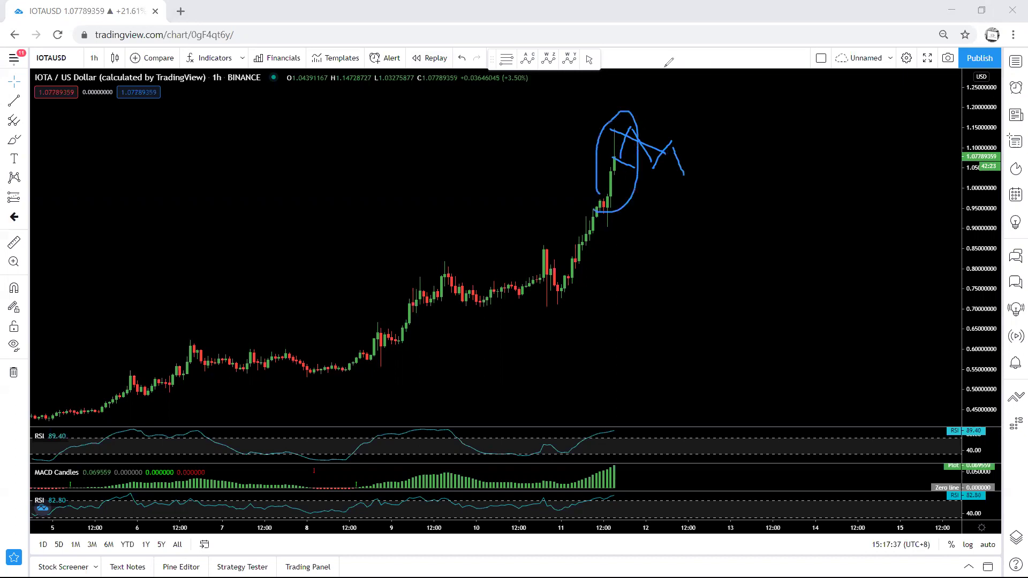
pyautogui.press('Escape')
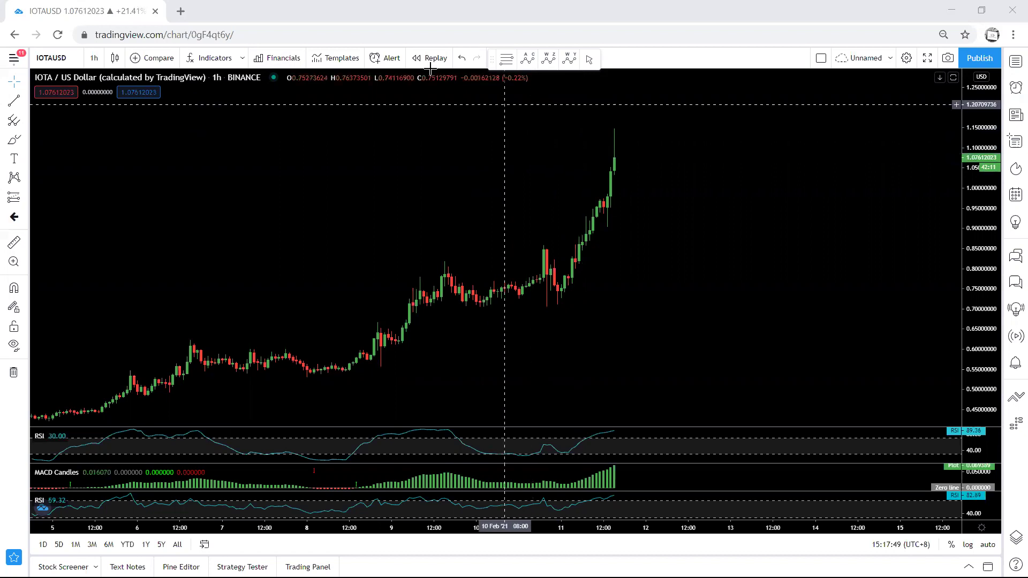
# Loop the top candles and sketch a downward diagonal after the peak, then clear them.
pyautogui.moveTo(621, 137)
pyautogui.mouseDown()
pyautogui.moveTo(620, 123)
pyautogui.moveTo(577, 203)
pyautogui.moveTo(637, 135)
pyautogui.mouseUp()
pyautogui.moveTo(712, 136); pyautogui.dragTo(646, 167)
pyautogui.press('e')
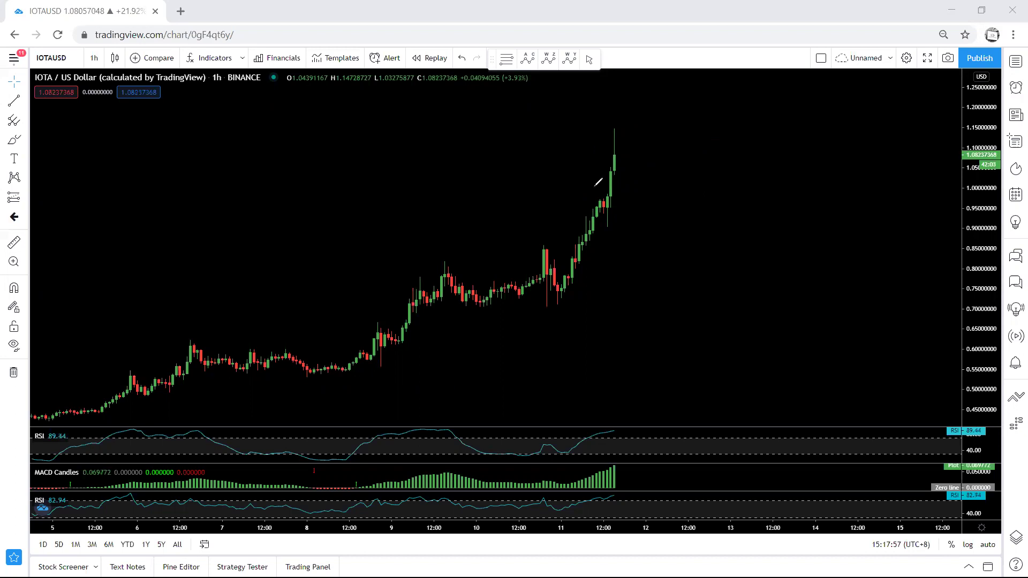